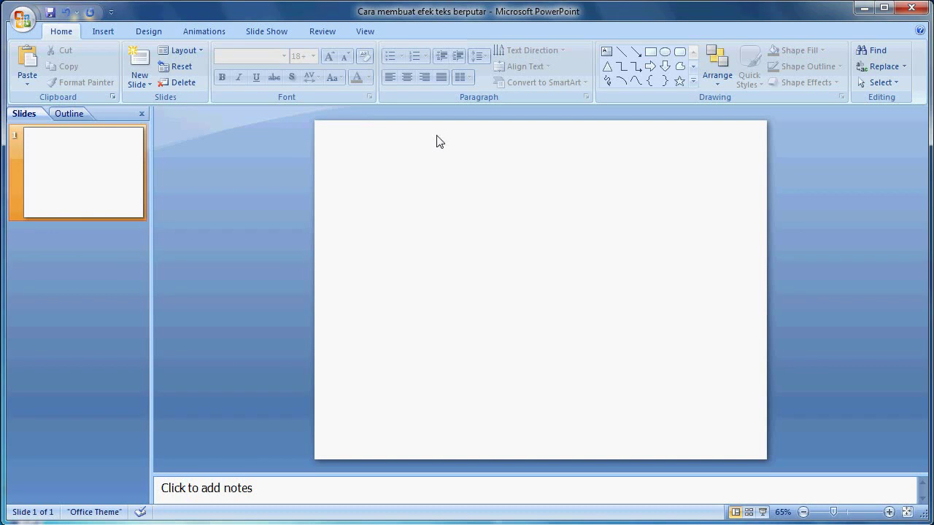
Browse the full set of Design themes, then close the gallery without applying one
{"action": "left_click", "coordinate": [160, 33]}
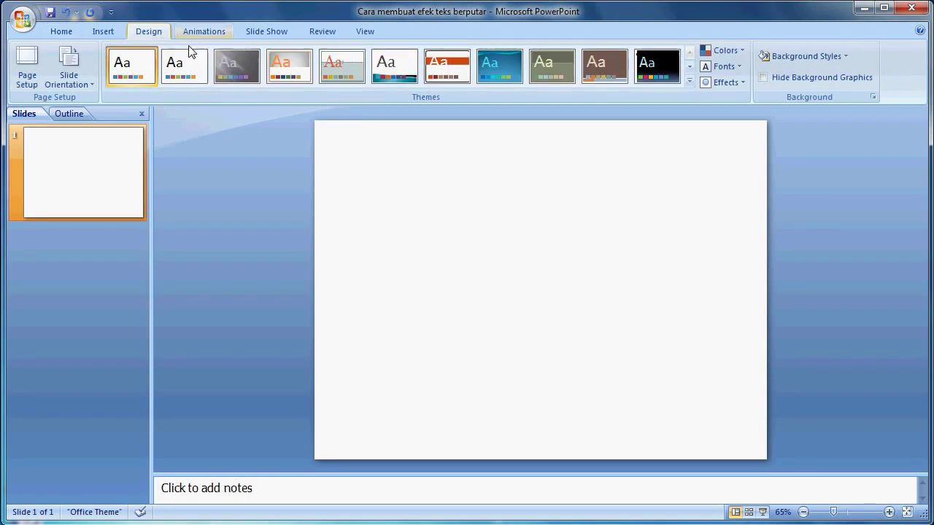
{"action": "left_click", "coordinate": [688, 81]}
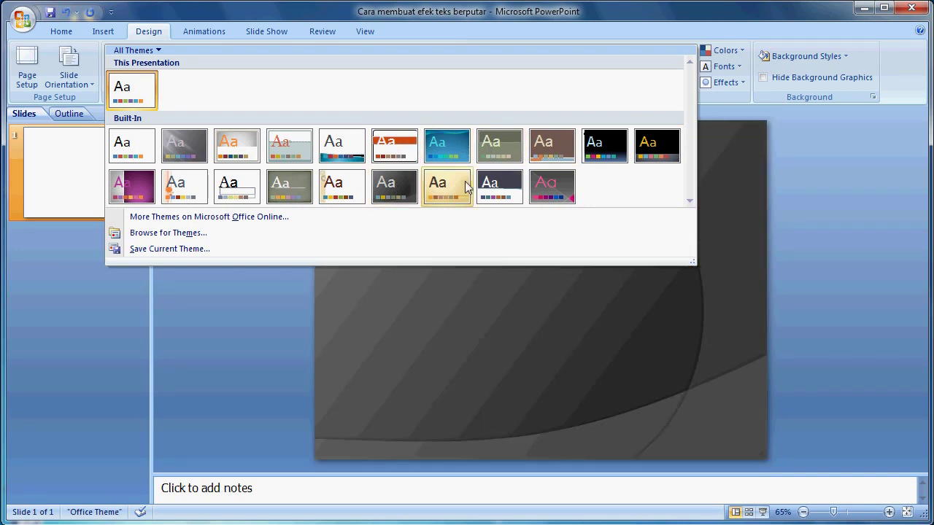
{"action": "left_click", "coordinate": [837, 123]}
Give the background a solid black fill and apply it to all slides
{"action": "left_click", "coordinate": [846, 56]}
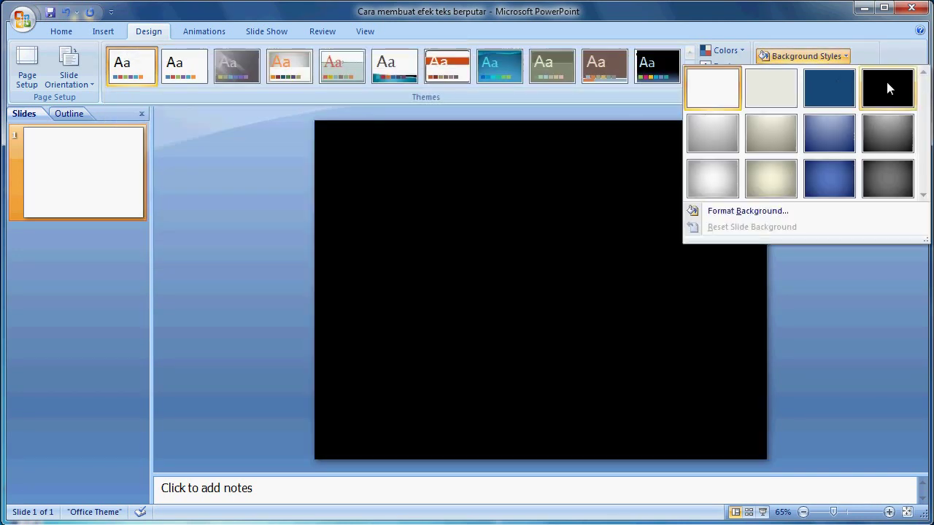
{"action": "left_click", "coordinate": [748, 211]}
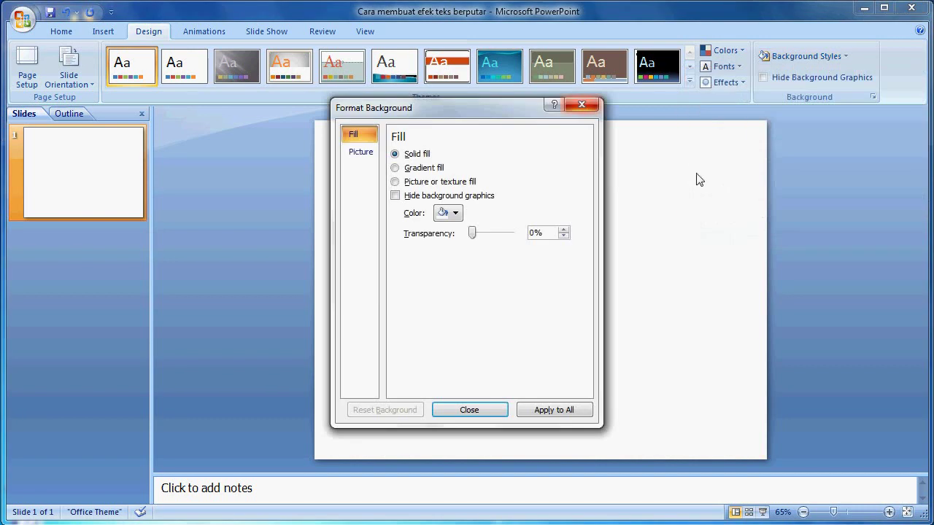
{"action": "left_click", "coordinate": [454, 216]}
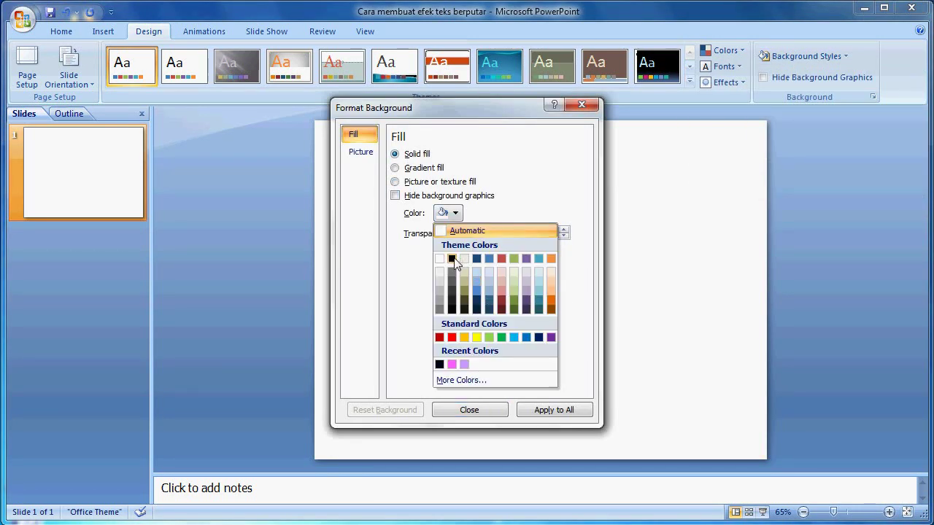
{"action": "left_click", "coordinate": [452, 259]}
{"action": "left_click", "coordinate": [540, 409]}
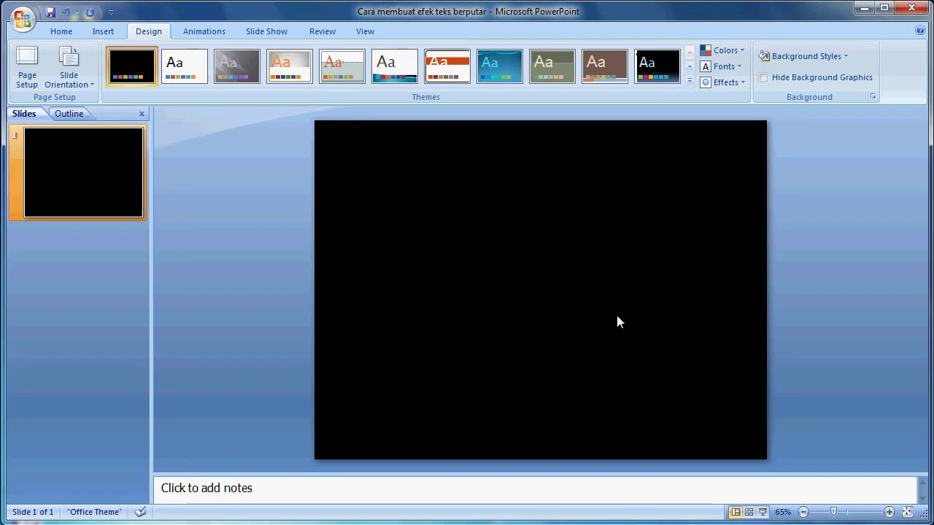
{"action": "left_click", "coordinate": [102, 32]}
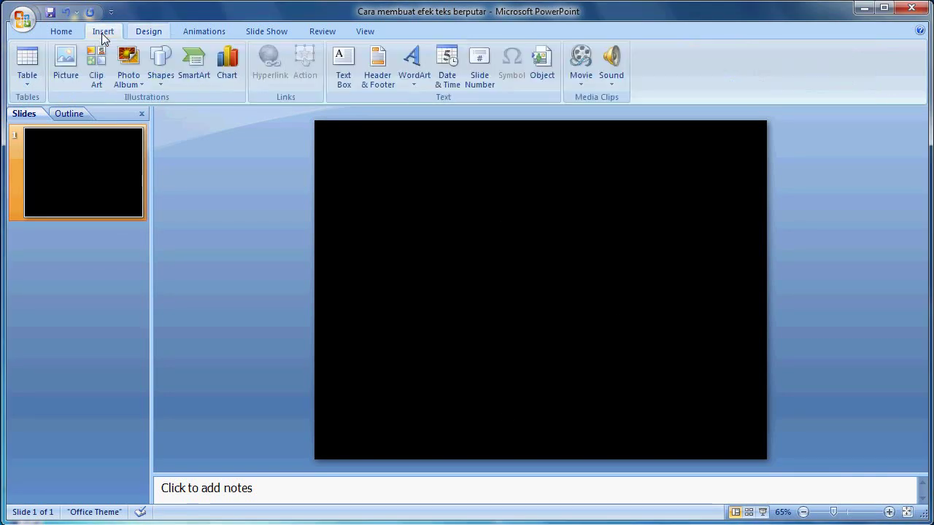
Drag the globe clip from Office Collections > Maps onto the slide, then close the Clip Organizer and Clip Art pane
{"action": "left_click", "coordinate": [100, 66]}
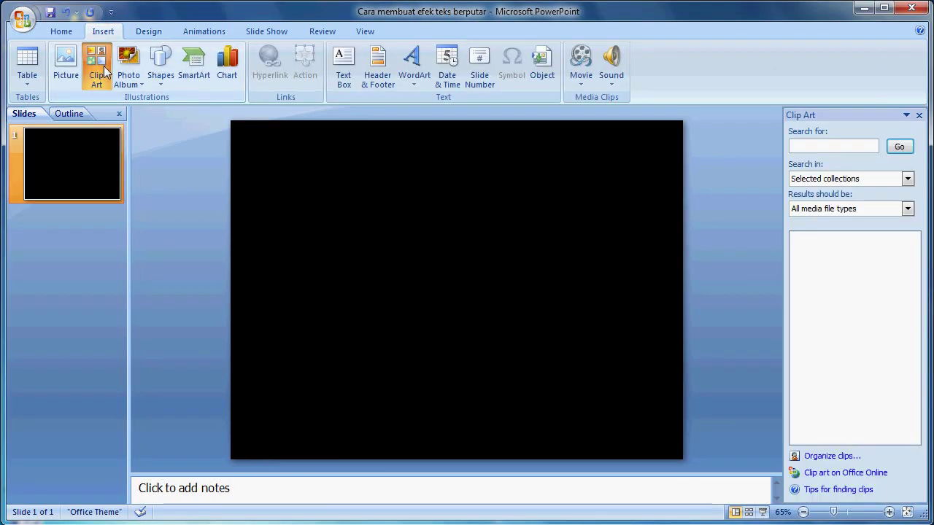
{"action": "left_click", "coordinate": [834, 456]}
{"action": "left_click", "coordinate": [210, 300]}
{"action": "left_click", "coordinate": [326, 419]}
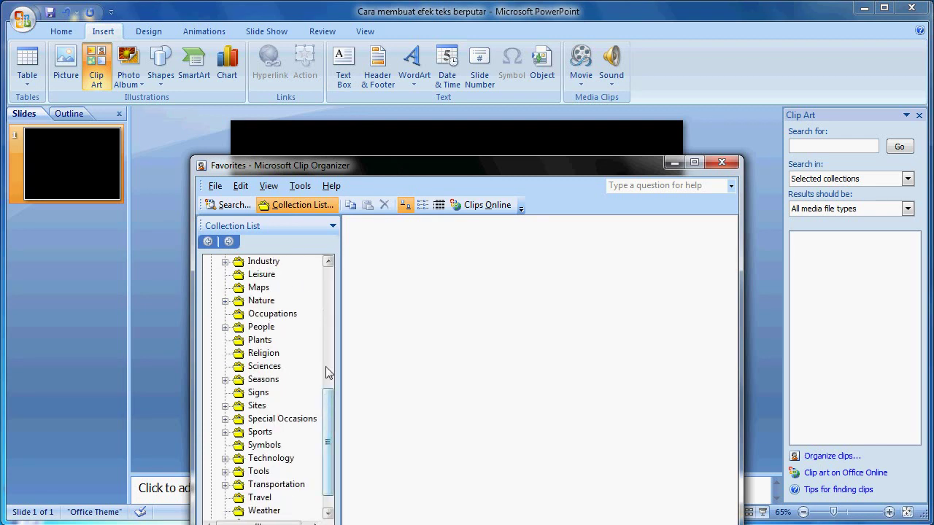
{"action": "left_click", "coordinate": [259, 289]}
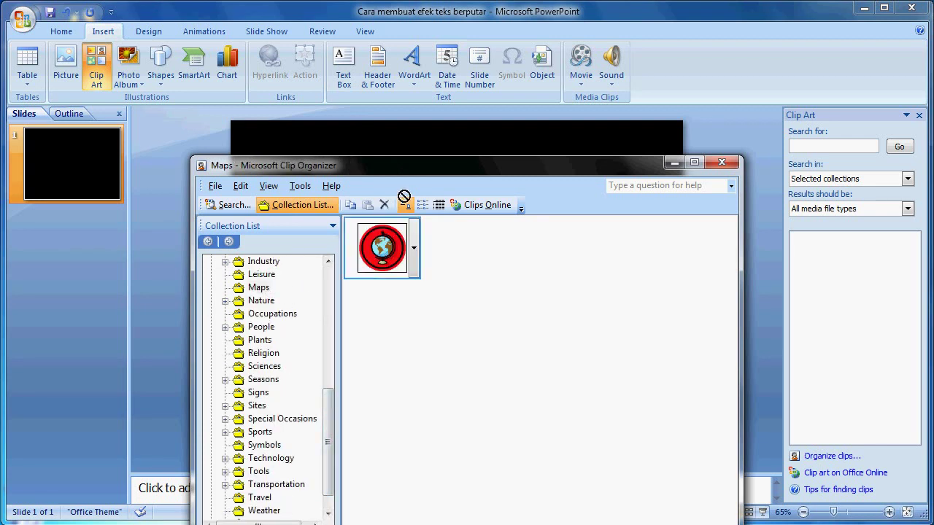
{"action": "left_click_drag", "start_coordinate": [424, 152], "coordinate": [476, 259]}
{"action": "left_click", "coordinate": [920, 116]}
{"action": "left_click", "coordinate": [433, 33]}
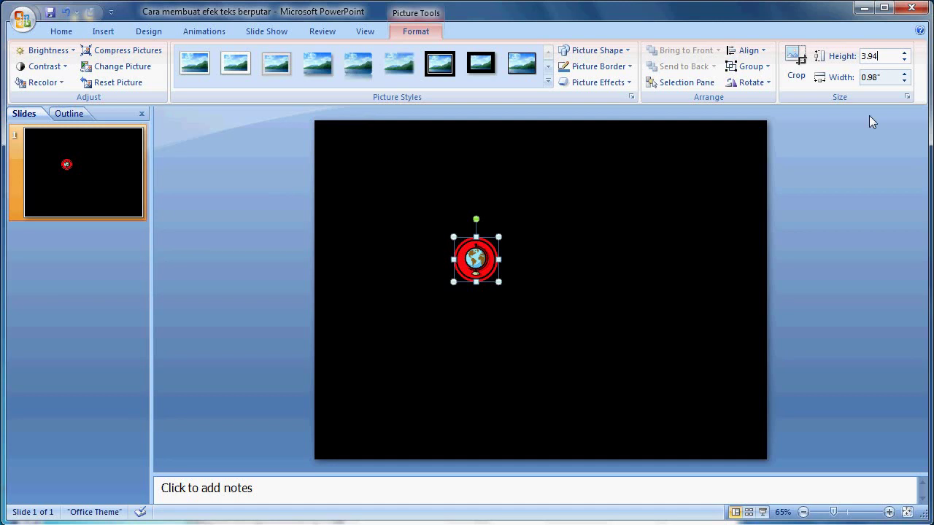
Resize the globe to 3.94 inches and move it near the slide centre
{"action": "left_click", "coordinate": [884, 78]}
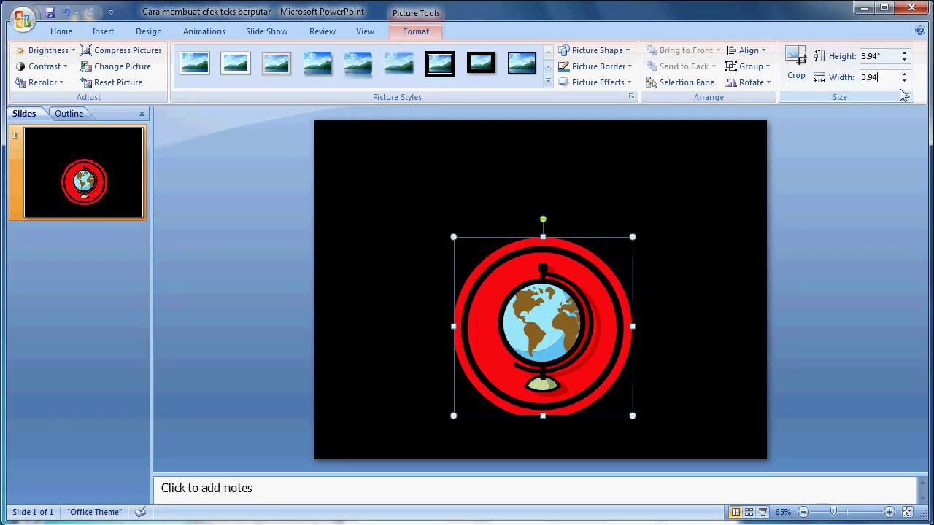
{"action": "left_click_drag", "start_coordinate": [618, 247], "coordinate": [575, 227]}
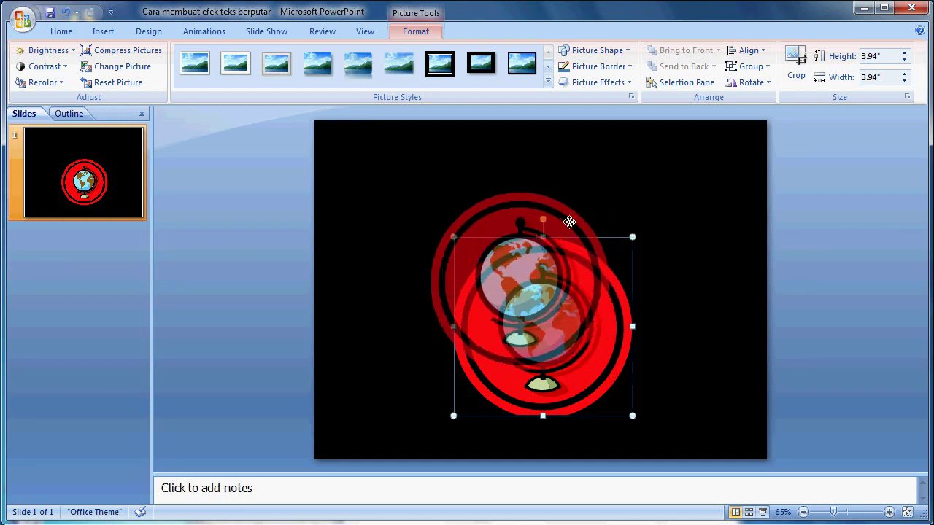
{"action": "left_click_drag", "start_coordinate": [576, 226], "coordinate": [587, 230]}
Ungroup the globe picture, confirming conversion into a drawing object
{"action": "right_click", "coordinate": [588, 230]}
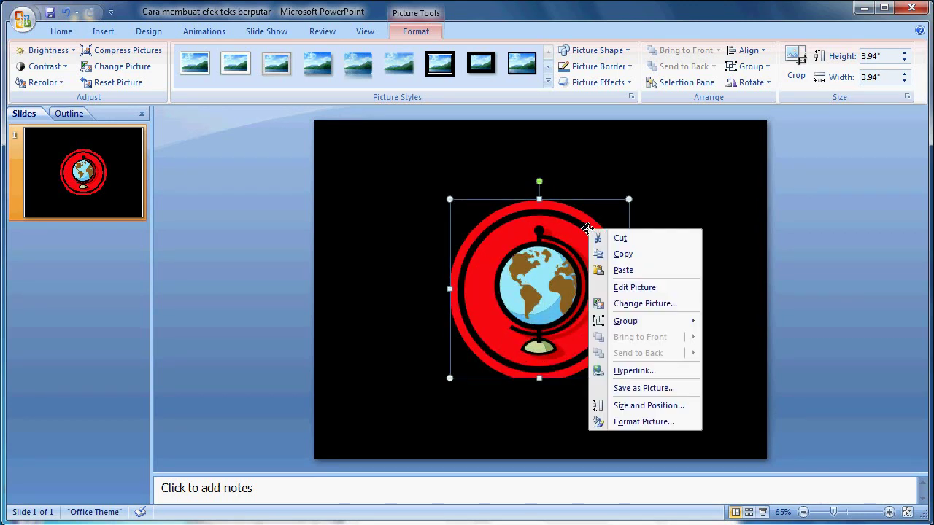
{"action": "mouse_move", "coordinate": [671, 324]}
{"action": "left_click", "coordinate": [738, 356]}
{"action": "left_click", "coordinate": [446, 416]}
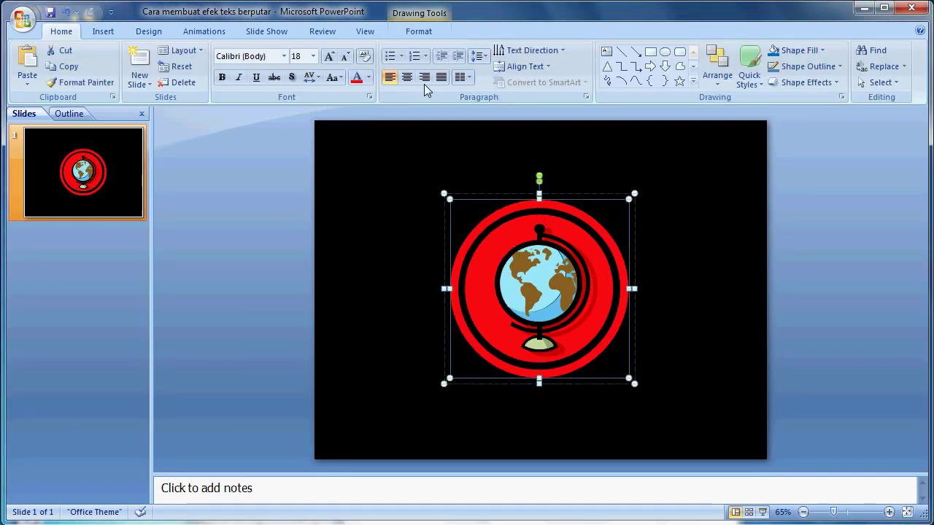
Fill the globe's outer ring with blue
{"action": "left_click", "coordinate": [419, 31]}
{"action": "left_click", "coordinate": [384, 50]}
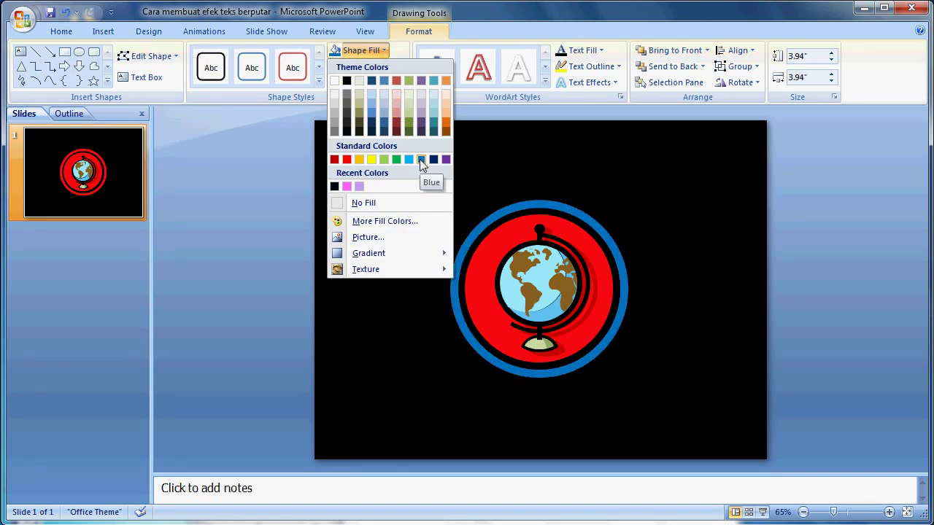
{"action": "left_click", "coordinate": [420, 159]}
{"action": "left_click", "coordinate": [796, 282]}
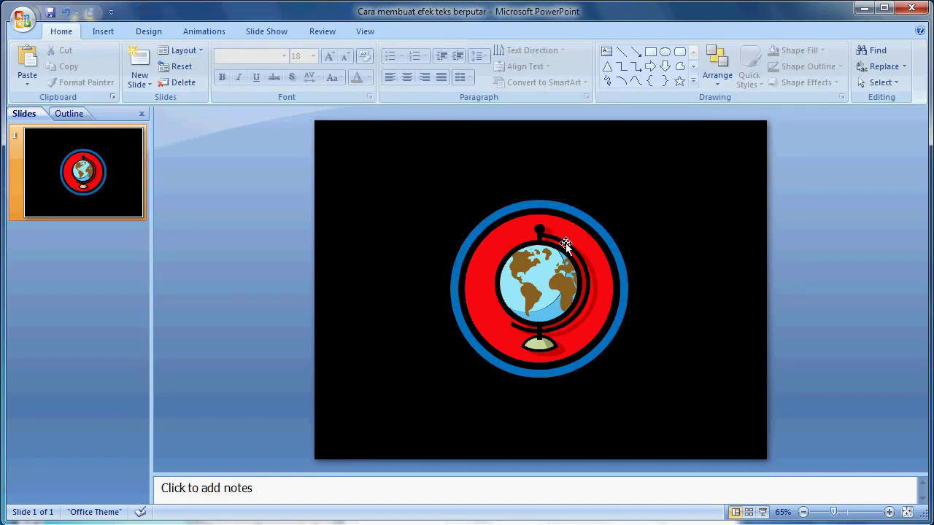
{"action": "left_click", "coordinate": [113, 39]}
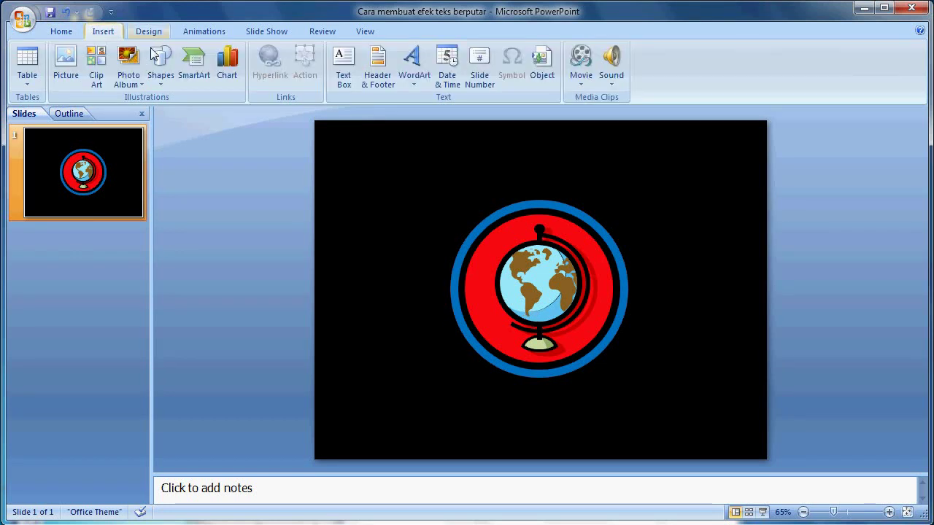
Insert a red-outline WordArt and move it to the top of the slide
{"action": "left_click", "coordinate": [420, 87]}
{"action": "left_click", "coordinate": [461, 114]}
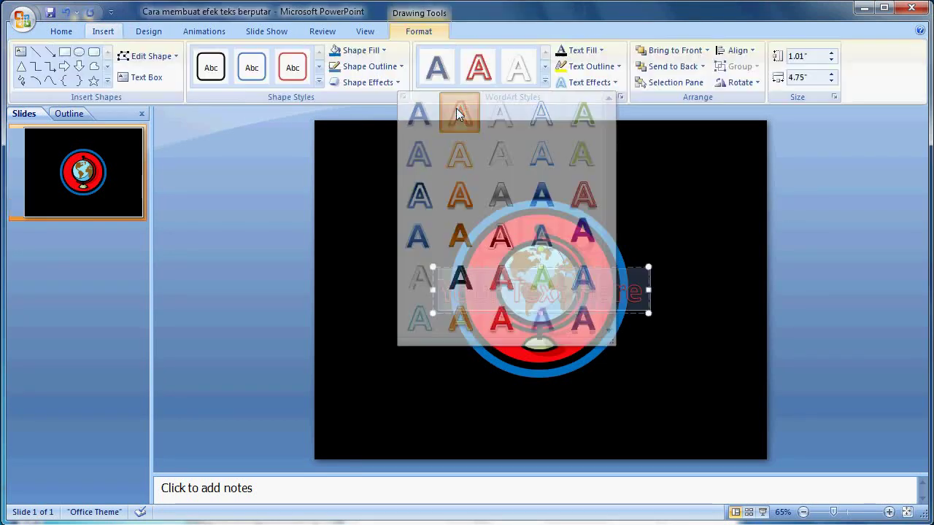
{"action": "left_click_drag", "start_coordinate": [584, 269], "coordinate": [588, 146]}
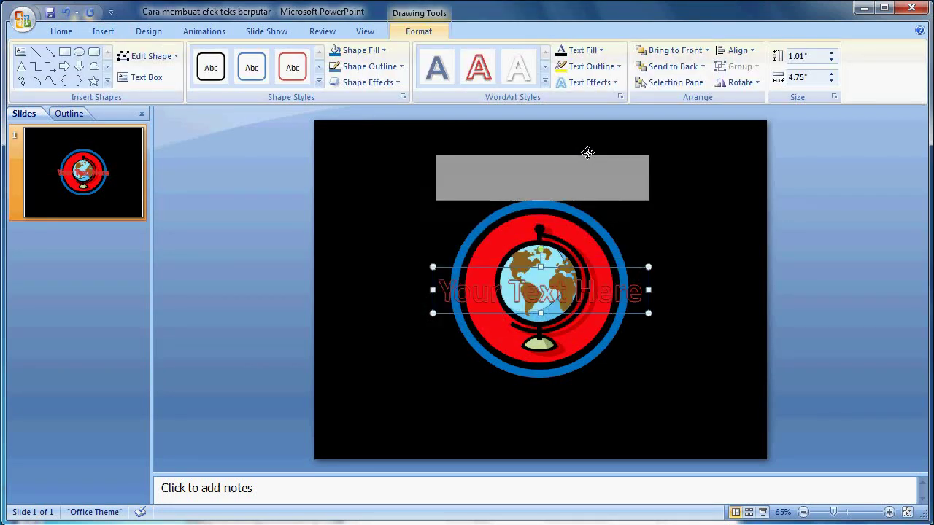
Replace the WordArt text with 'BOLA DUNIA' and select it for formatting
{"action": "key", "text": "ctrl+a"}
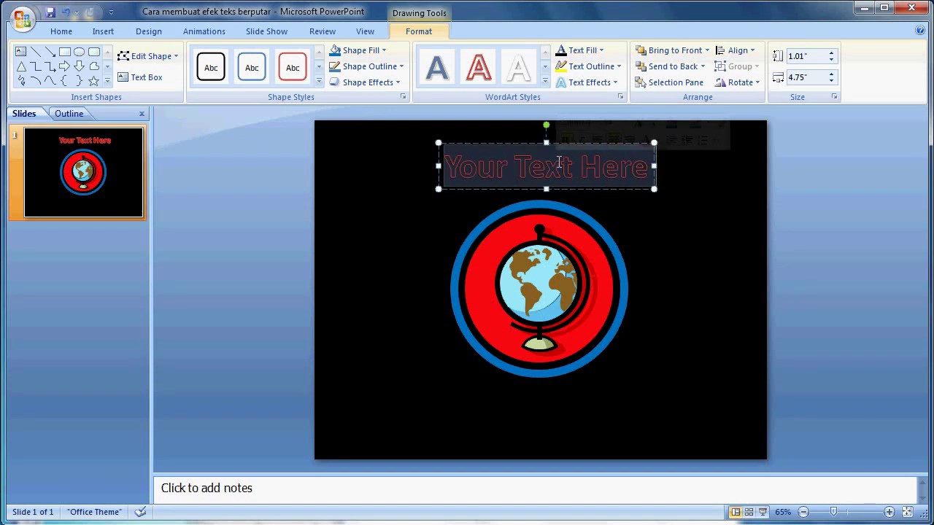
{"action": "type", "text": "BOLA DUNIA"}
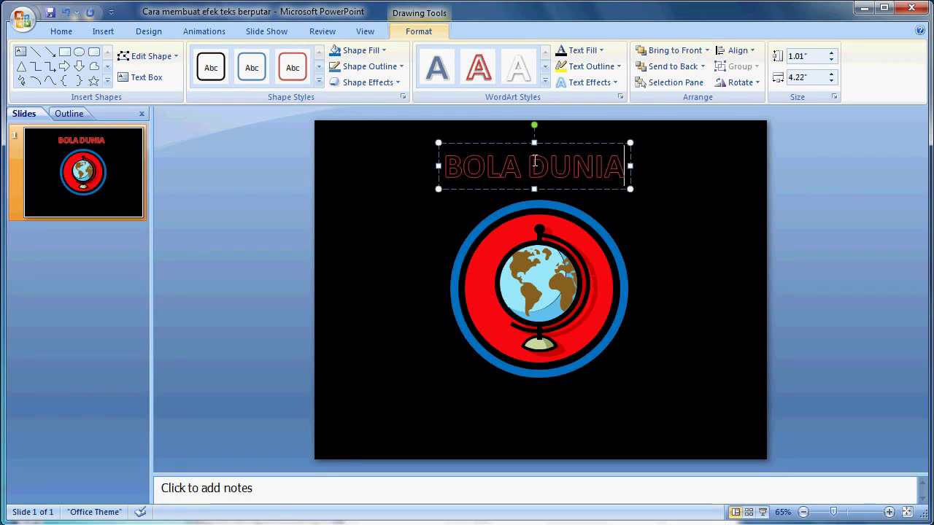
{"action": "triple_click", "coordinate": [538, 165]}
{"action": "left_click", "coordinate": [61, 31]}
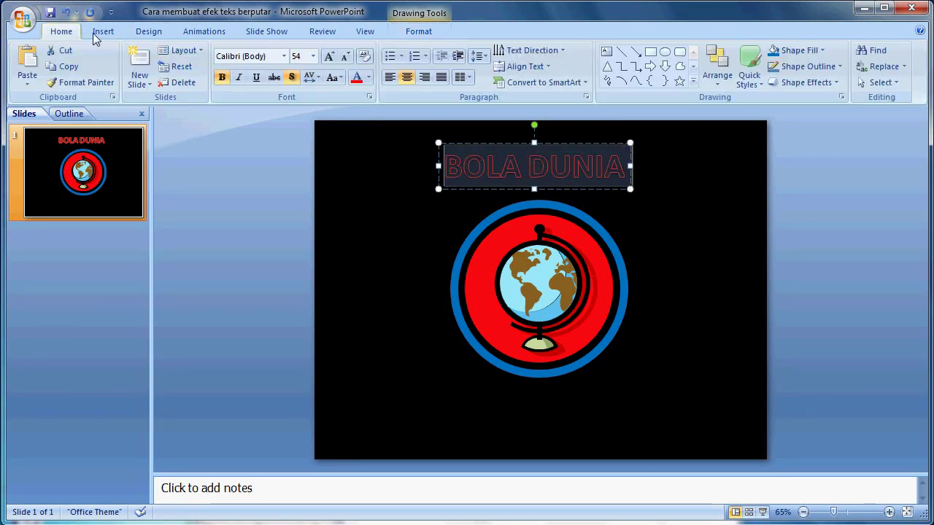
{"action": "left_click", "coordinate": [402, 31]}
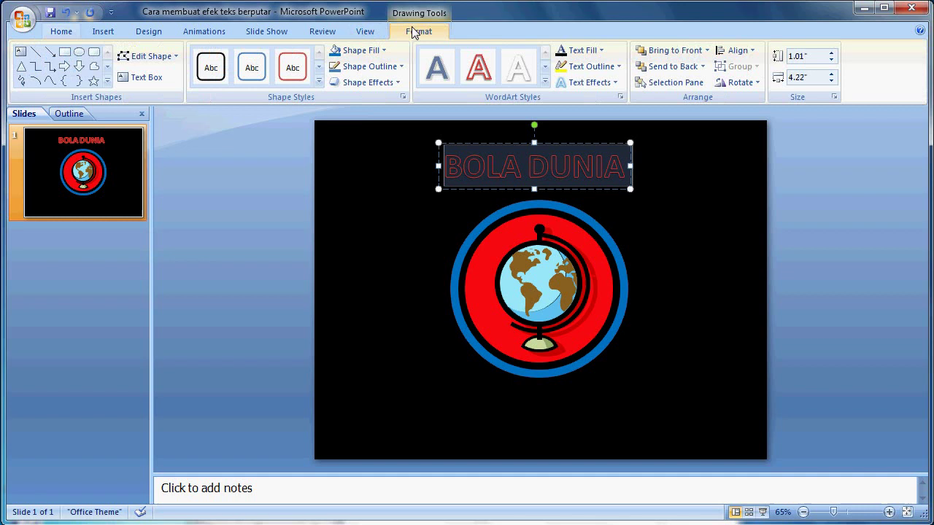
Give the BOLA DUNIA text a white outline
{"action": "left_click", "coordinate": [620, 66]}
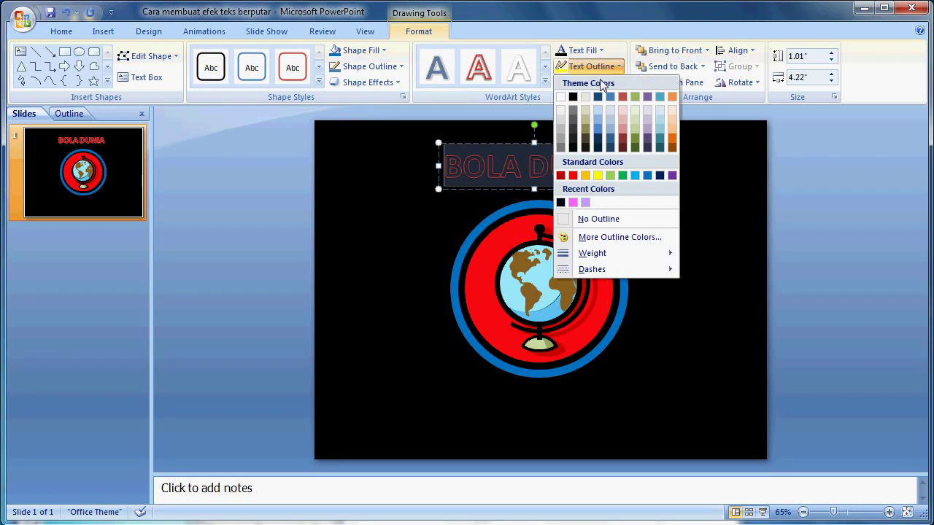
{"action": "left_click", "coordinate": [561, 96]}
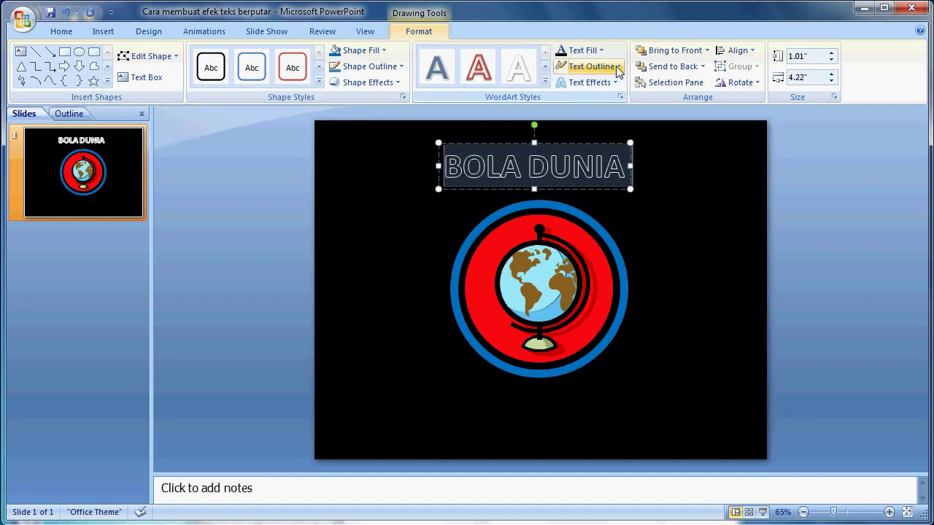
{"action": "left_click", "coordinate": [618, 67]}
Apply a bevel text effect to the BOLA DUNIA text
{"action": "left_click", "coordinate": [611, 68]}
{"action": "left_click", "coordinate": [588, 82]}
{"action": "mouse_move", "coordinate": [598, 209]}
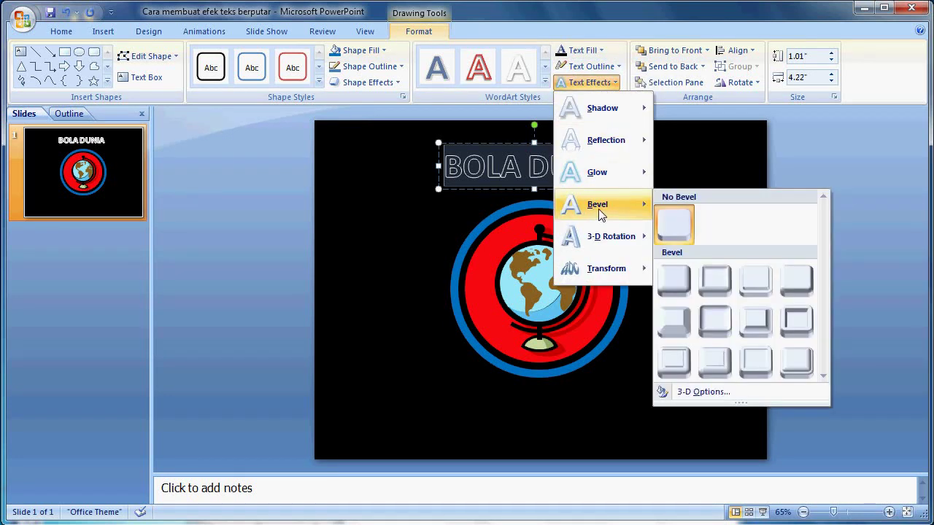
{"action": "left_click", "coordinate": [714, 286]}
Transform the text into a Follow Path arch
{"action": "left_click", "coordinate": [615, 83]}
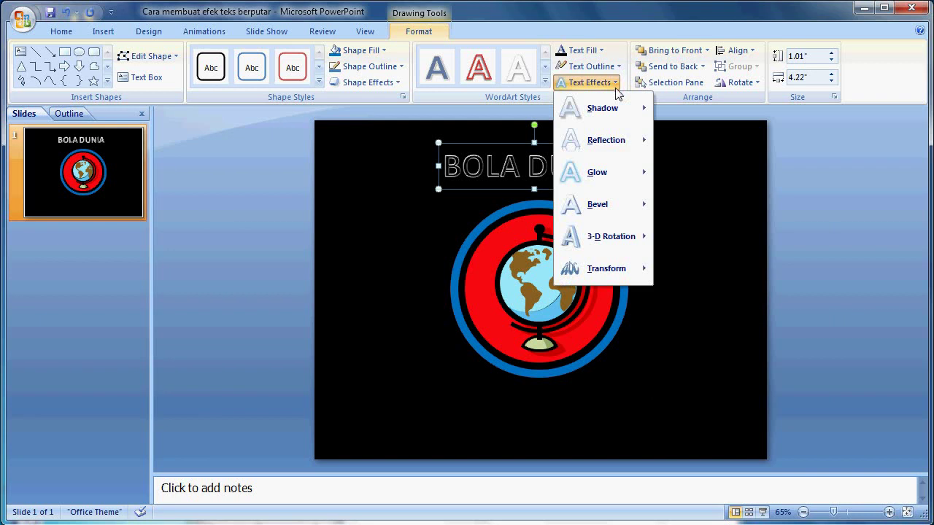
{"action": "mouse_move", "coordinate": [611, 241]}
{"action": "mouse_move", "coordinate": [611, 269]}
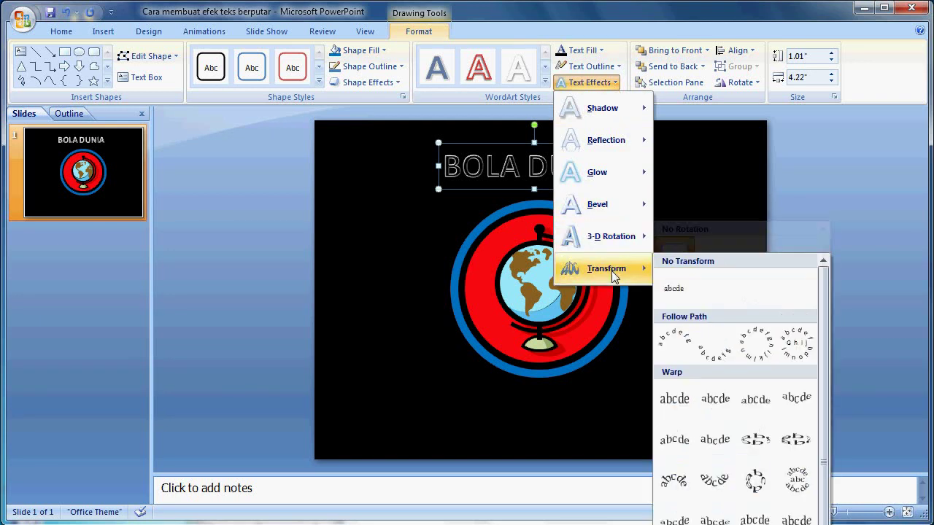
{"action": "left_click", "coordinate": [686, 339]}
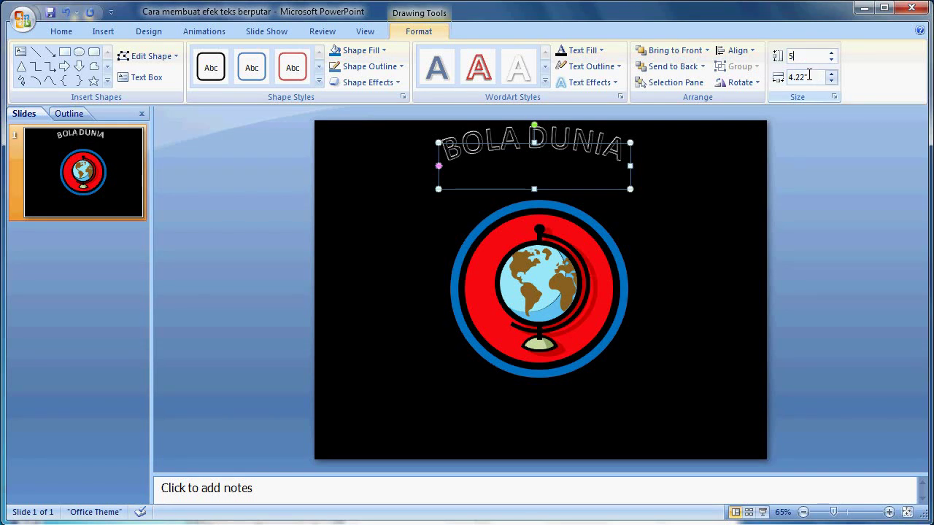
Size the arched WordArt to 5 × 5 inches and nudge it with arrow keys to centre on the globe
{"action": "left_click", "coordinate": [808, 74]}
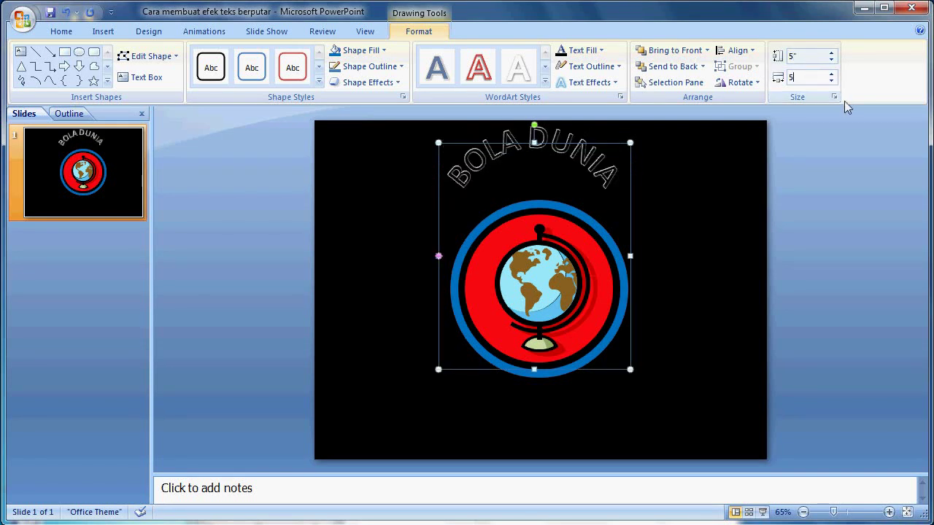
{"action": "key", "text": "Return"}
{"action": "key", "text": "Down"}
{"action": "key", "text": "Down"}
{"action": "key", "text": "Down"}
{"action": "key", "text": "Down"}
{"action": "key", "text": "Down"}
{"action": "key", "text": "Down"}
{"action": "key", "text": "Down"}
{"action": "key", "text": "Left"}
{"action": "key", "text": "Left"}
{"action": "key", "text": "Down"}
{"action": "key", "text": "Left"}
{"action": "key", "text": "Down"}
{"action": "key", "text": "Down"}
{"action": "key", "text": "Up"}
{"action": "key", "text": "Up"}
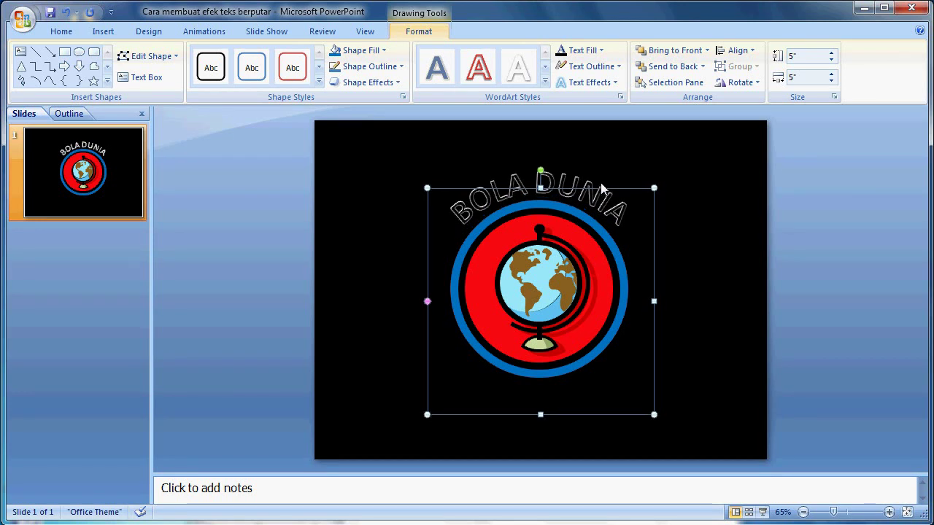
{"action": "key", "text": "Up"}
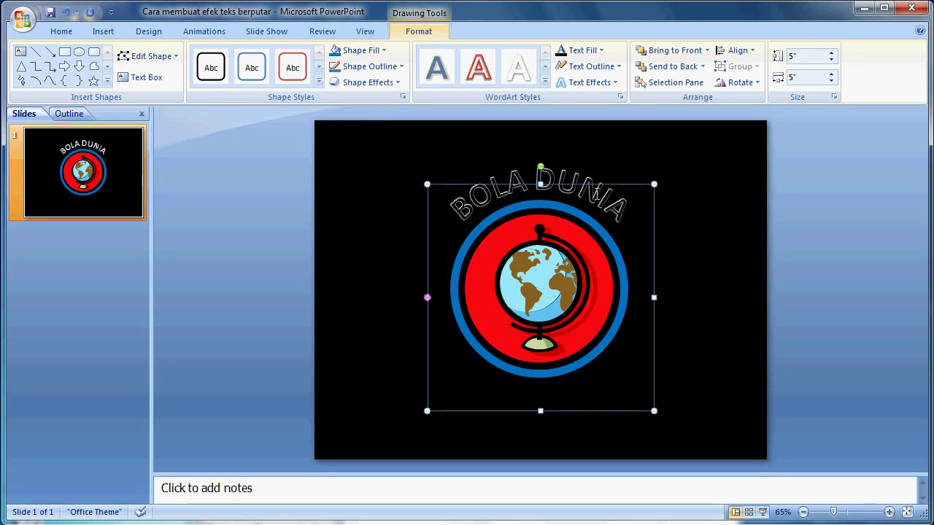
{"action": "key", "text": "Left"}
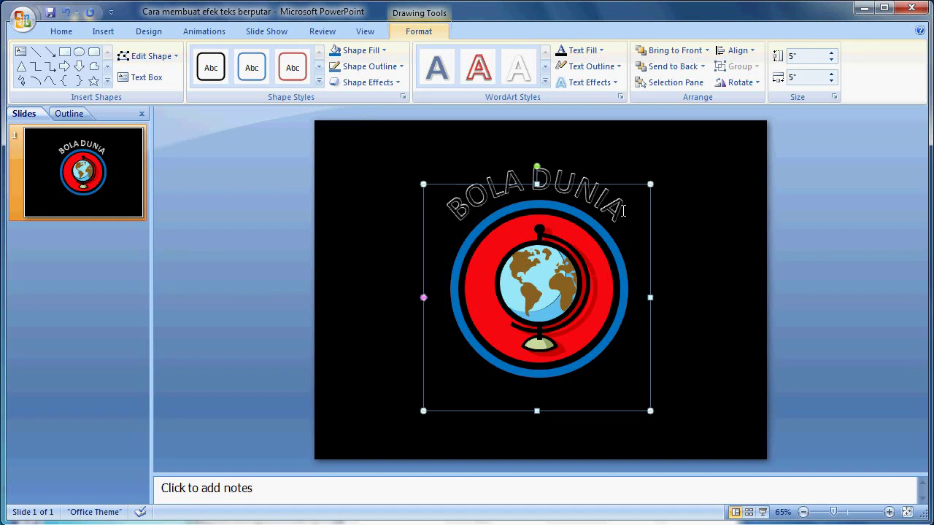
{"action": "key", "text": "Right"}
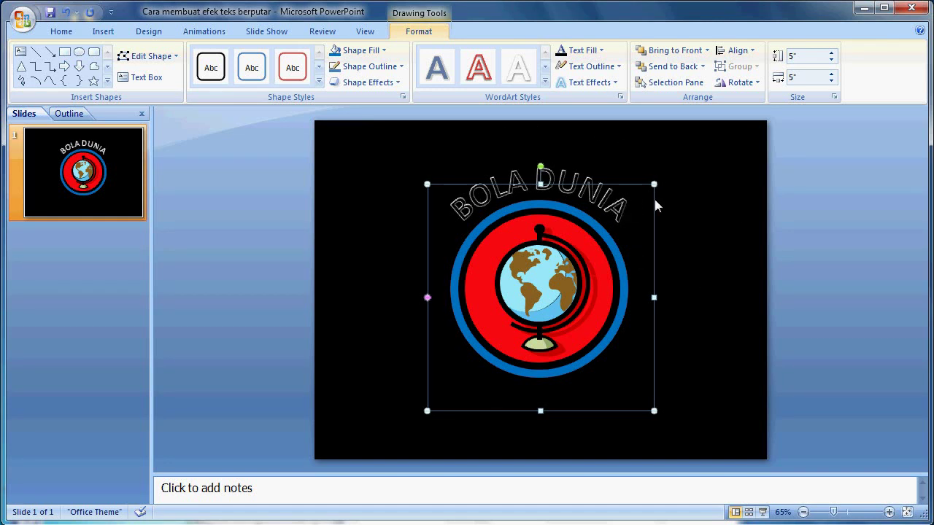
Add a Spin emphasis effect to the WordArt in Custom Animation, starting With Previous
{"action": "left_click", "coordinate": [199, 32]}
{"action": "left_click", "coordinate": [131, 74]}
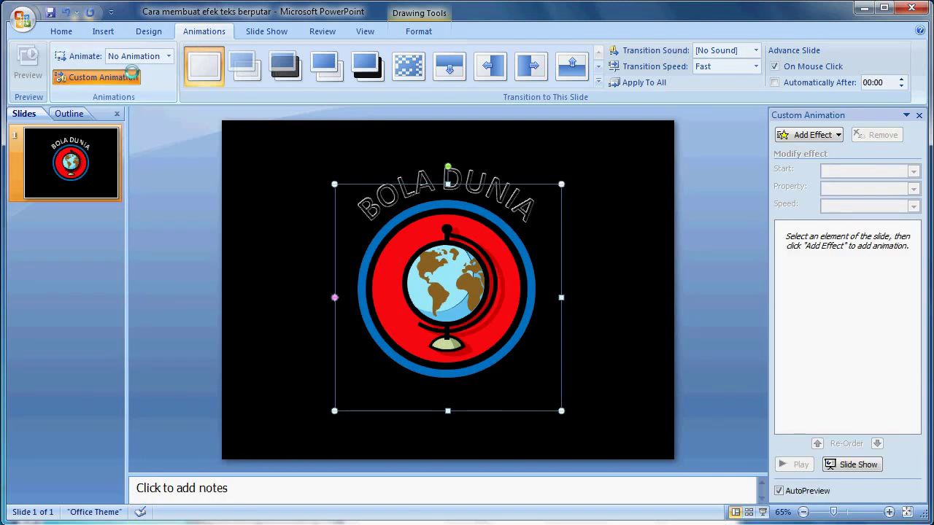
{"action": "left_click", "coordinate": [837, 136]}
{"action": "mouse_move", "coordinate": [808, 170]}
{"action": "left_click", "coordinate": [696, 255]}
{"action": "left_click", "coordinate": [385, 305]}
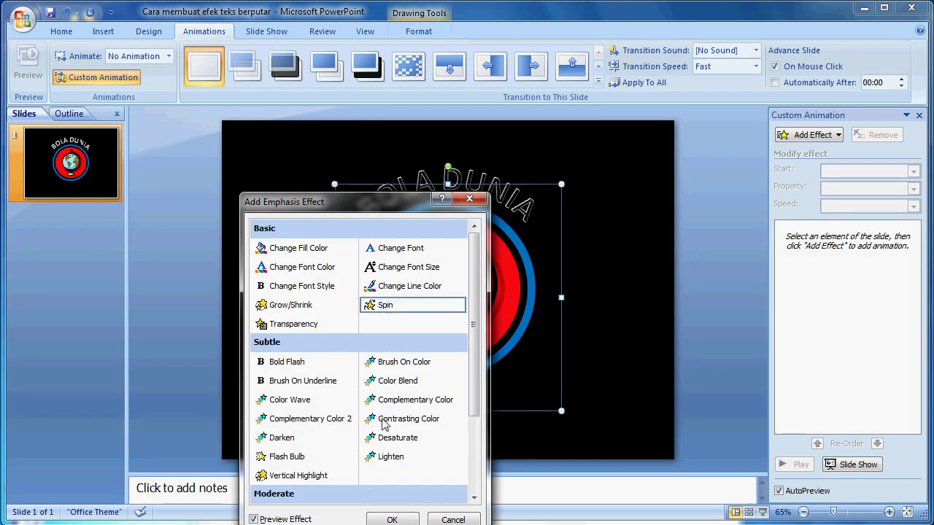
{"action": "left_click", "coordinate": [391, 520]}
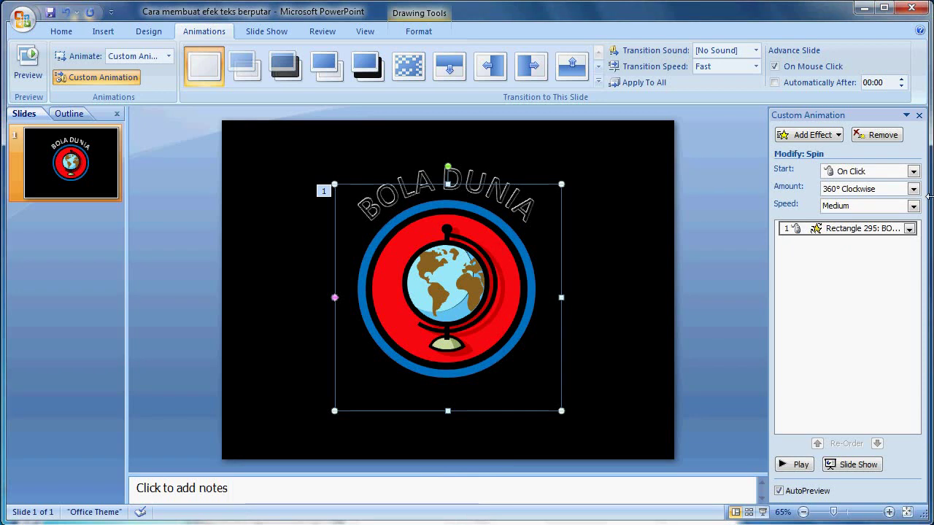
{"action": "left_click", "coordinate": [912, 172]}
{"action": "left_click", "coordinate": [876, 199]}
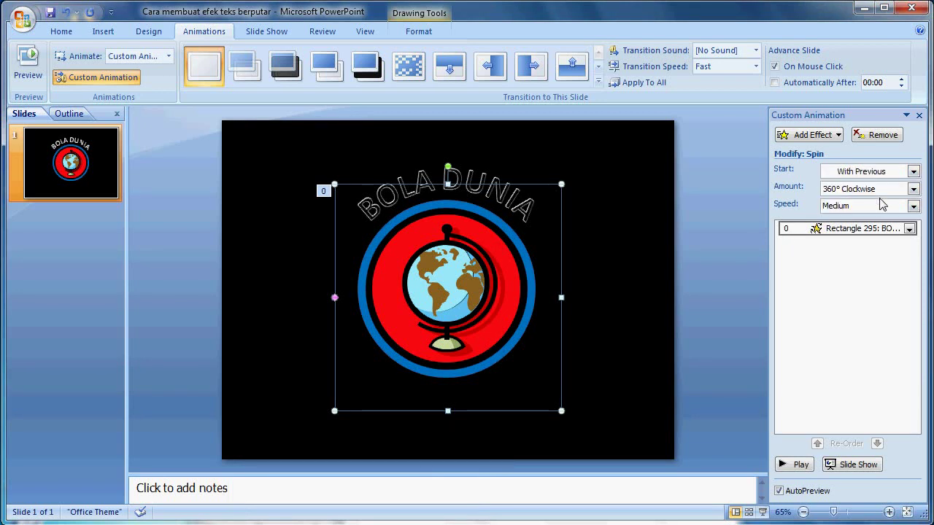
{"action": "left_click", "coordinate": [909, 229]}
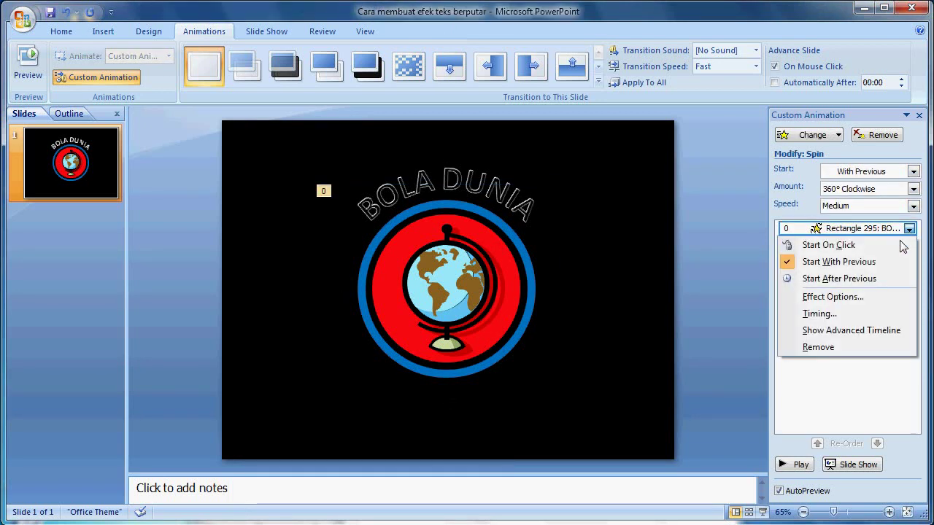
Set the spin to 10 seconds repeating Until End of Slide, then play the slide show
{"action": "left_click", "coordinate": [839, 313]}
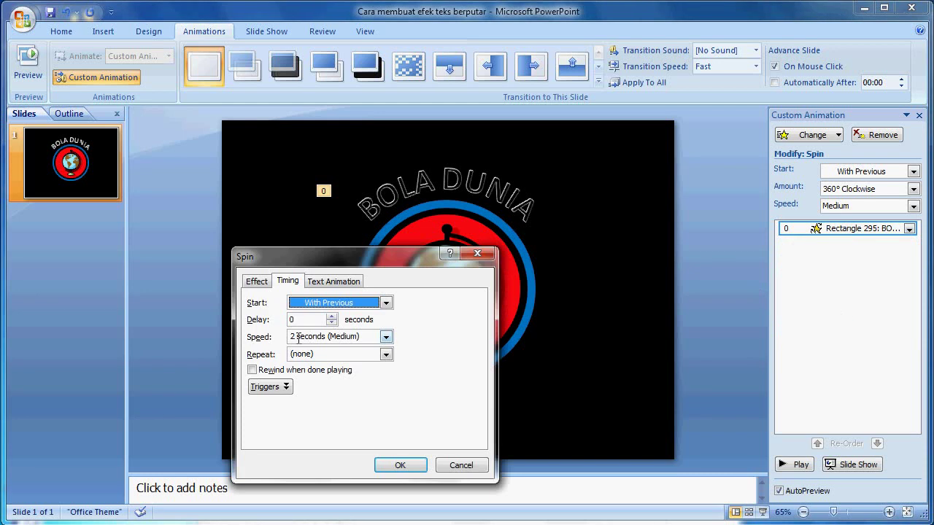
{"action": "left_click", "coordinate": [298, 338]}
{"action": "type", "text": "10"}
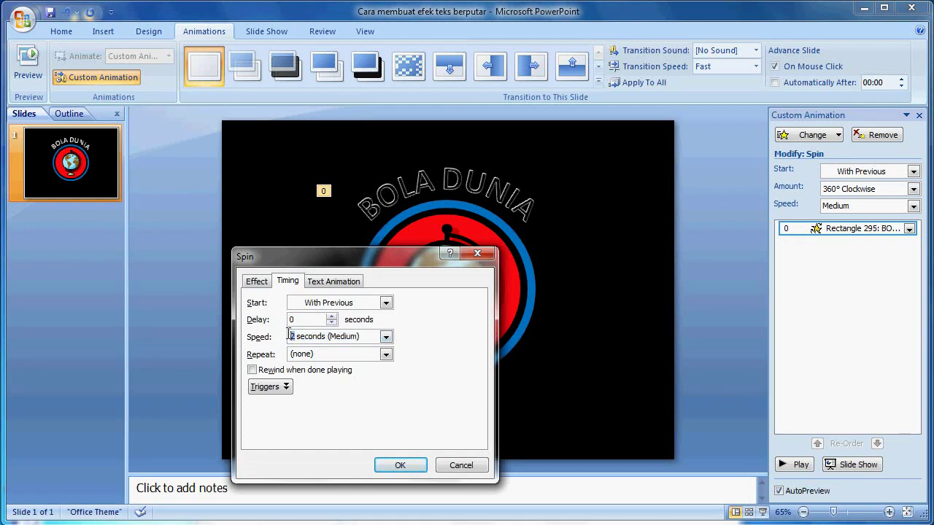
{"action": "left_click", "coordinate": [387, 355]}
{"action": "left_click", "coordinate": [343, 436]}
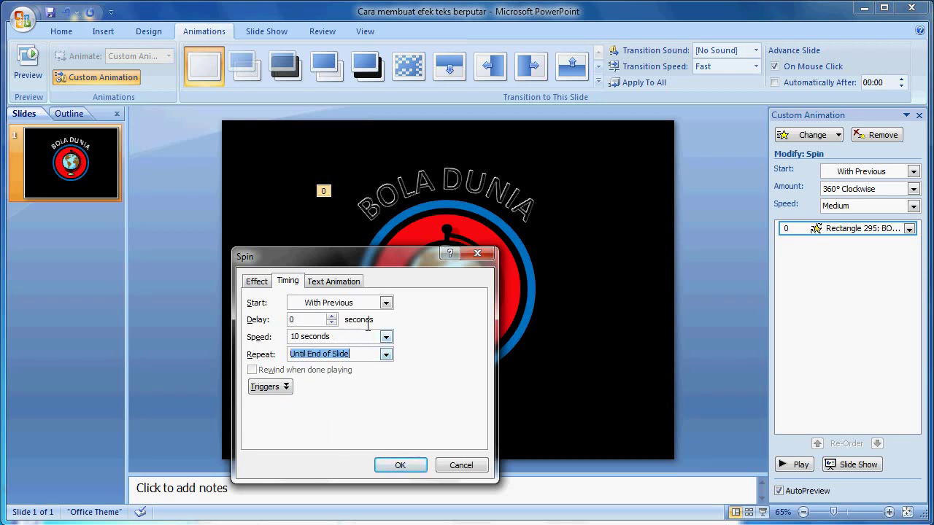
{"action": "left_click", "coordinate": [402, 466]}
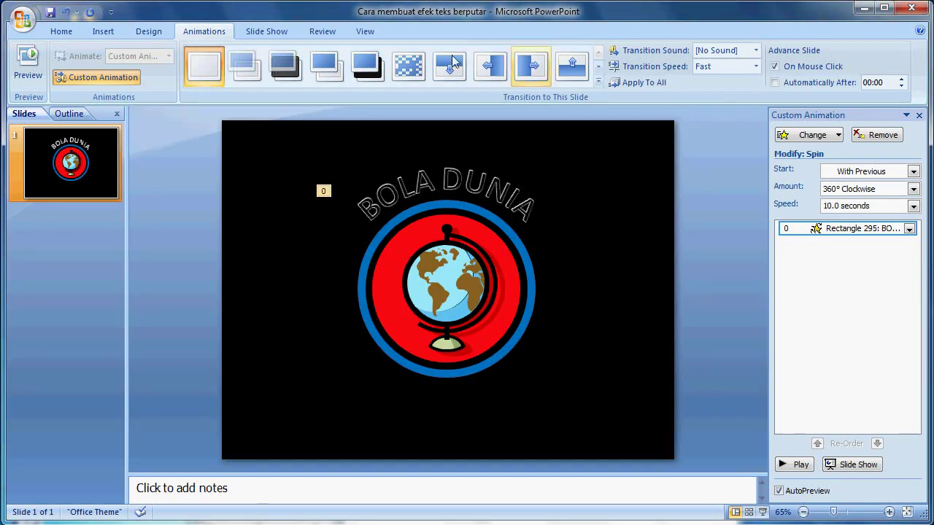
{"action": "left_click", "coordinate": [858, 465]}
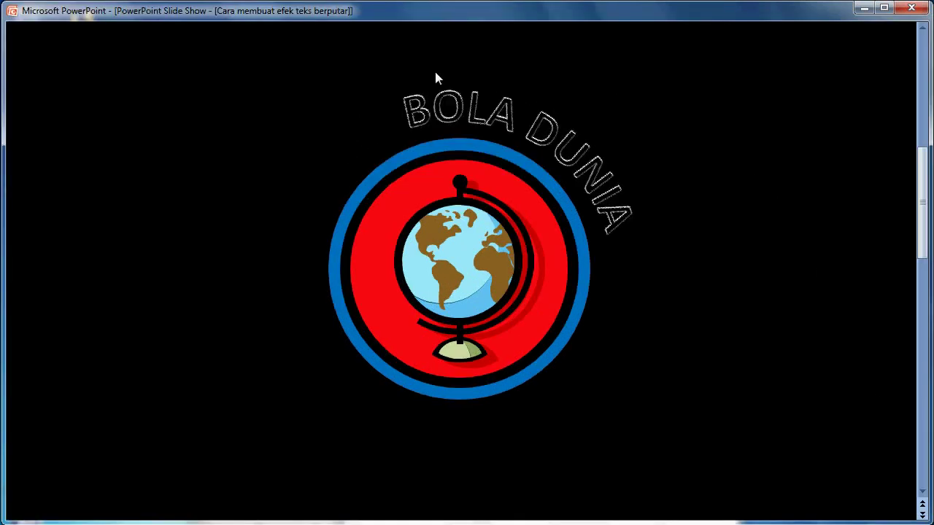